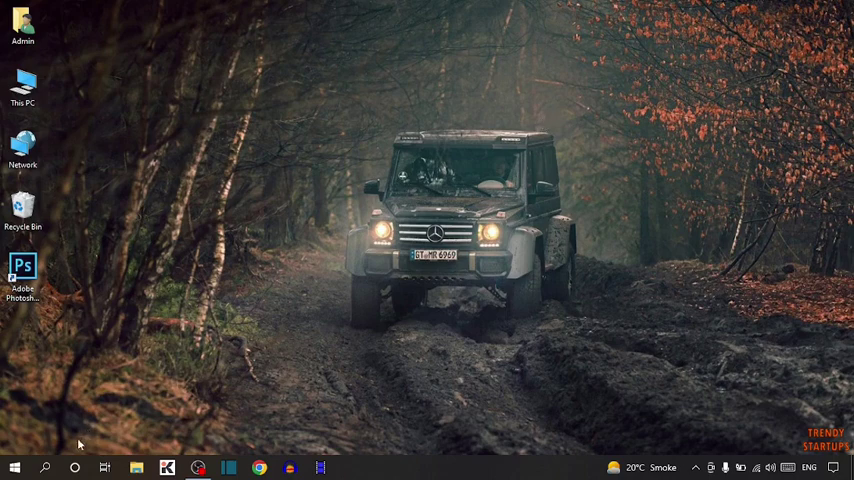
Search the desktop for Calculator and launch it in Standard mode.
{"action": "left_click", "coordinate": [45, 467]}
{"action": "type", "text": "cal"}
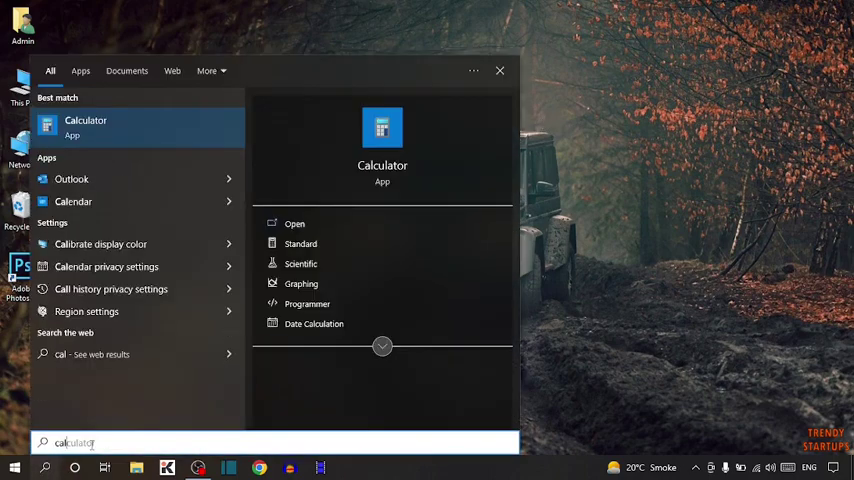
{"action": "type", "text": "culator"}
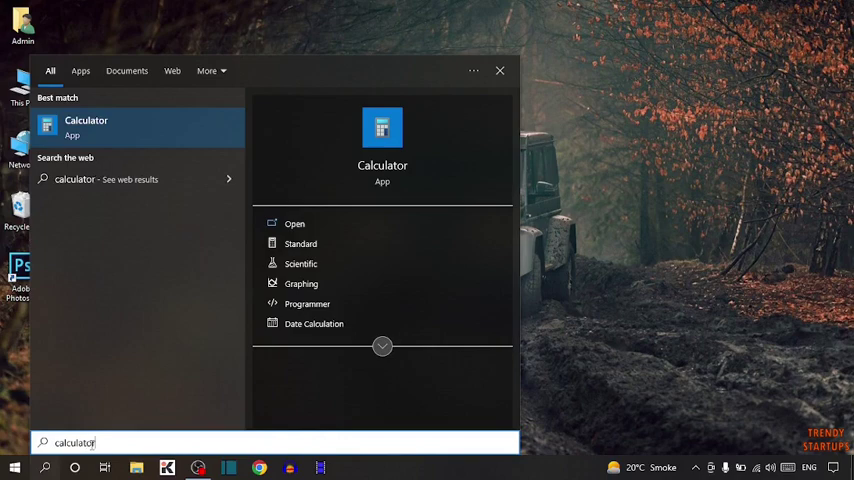
{"action": "key", "text": "Return"}
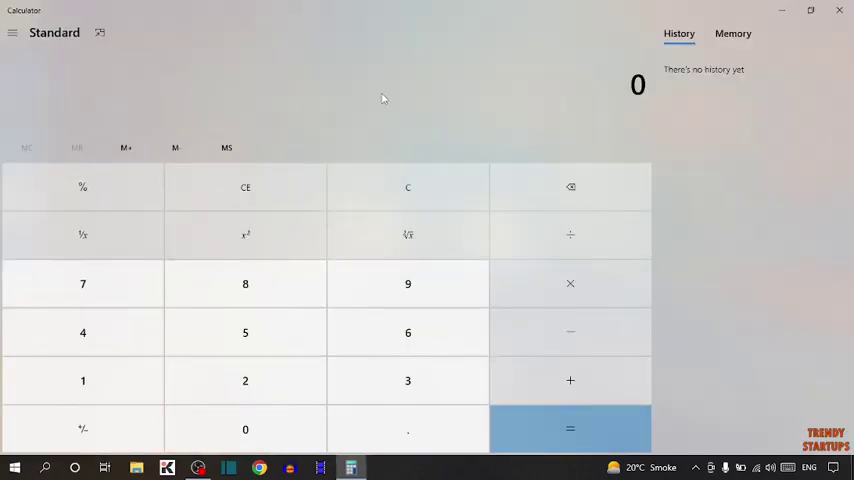
Add the marks 48 + 30 + 27 to get a total of 105.
{"action": "left_click", "coordinate": [143, 331]}
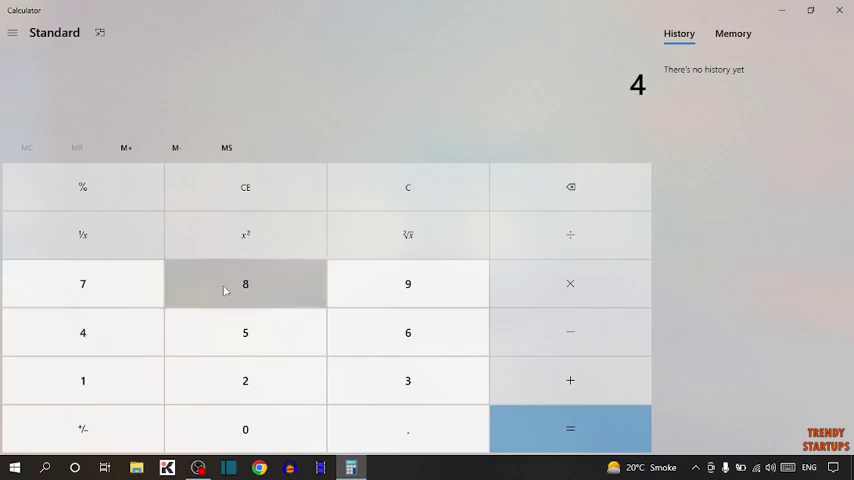
{"action": "left_click", "coordinate": [230, 286]}
{"action": "left_click", "coordinate": [570, 380]}
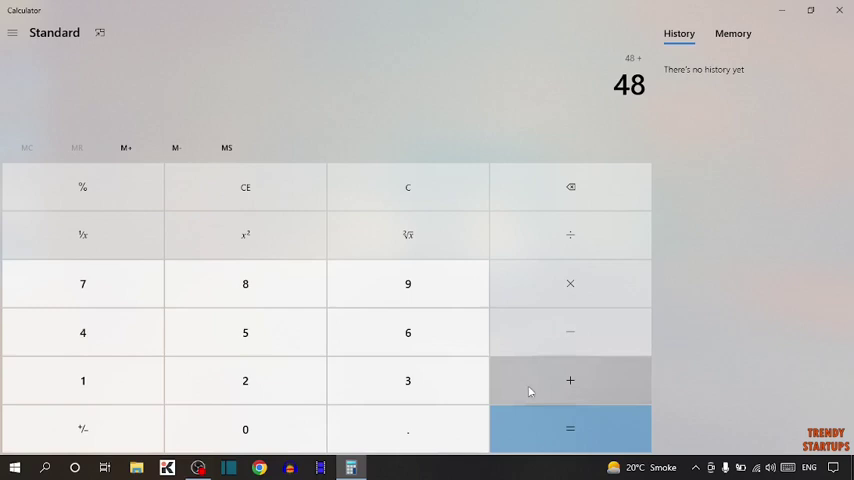
{"action": "left_click", "coordinate": [407, 380]}
{"action": "left_click", "coordinate": [245, 429]}
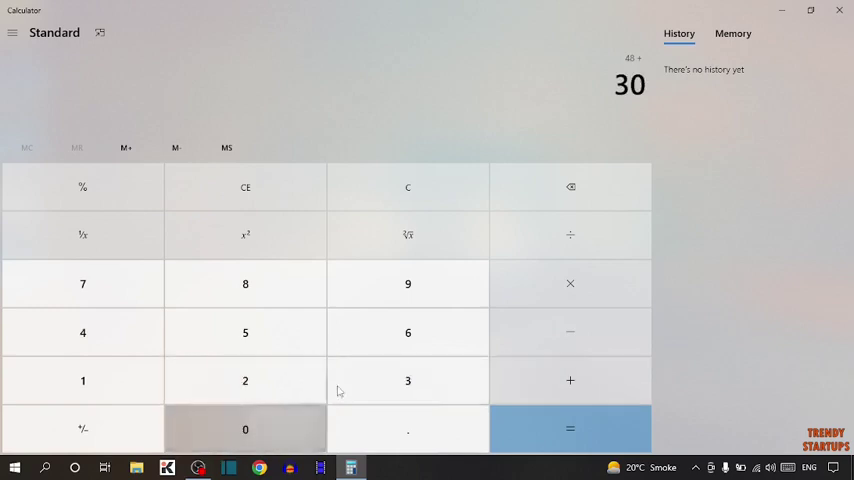
{"action": "left_click", "coordinate": [570, 380]}
{"action": "left_click", "coordinate": [228, 384]}
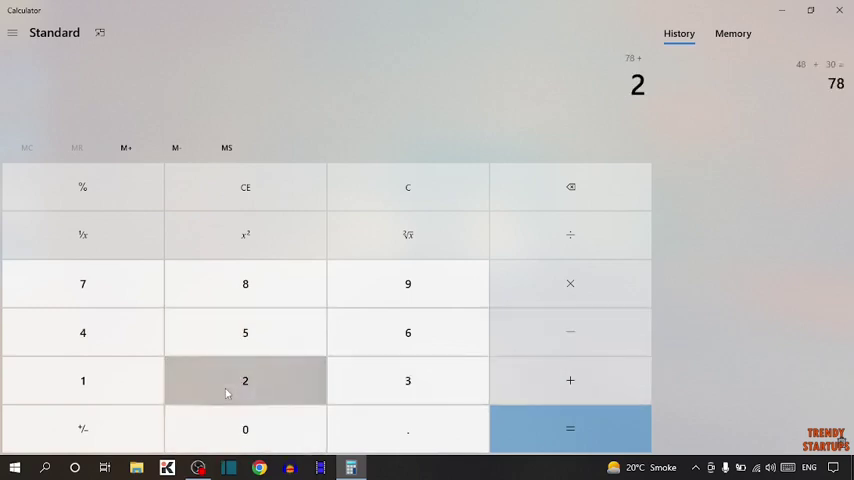
{"action": "left_click", "coordinate": [105, 290]}
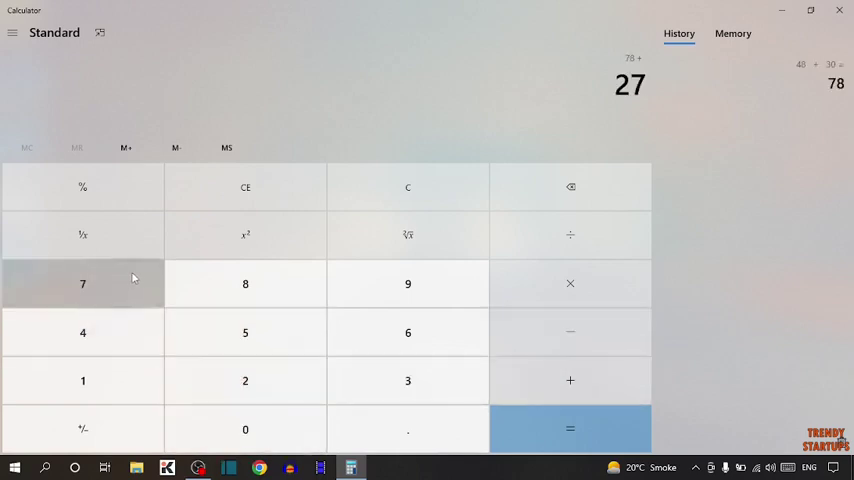
{"action": "left_click", "coordinate": [573, 435]}
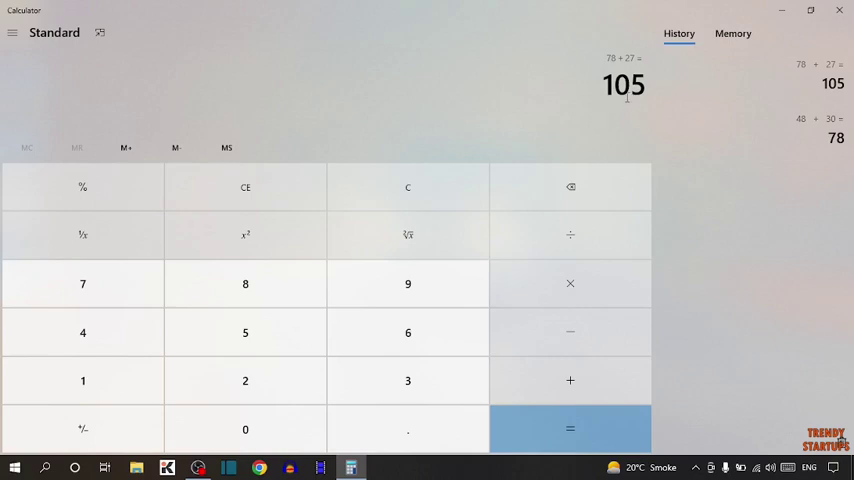
Divide the obtained marks 105 by the total 150, giving 0.7.
{"action": "left_click", "coordinate": [407, 187]}
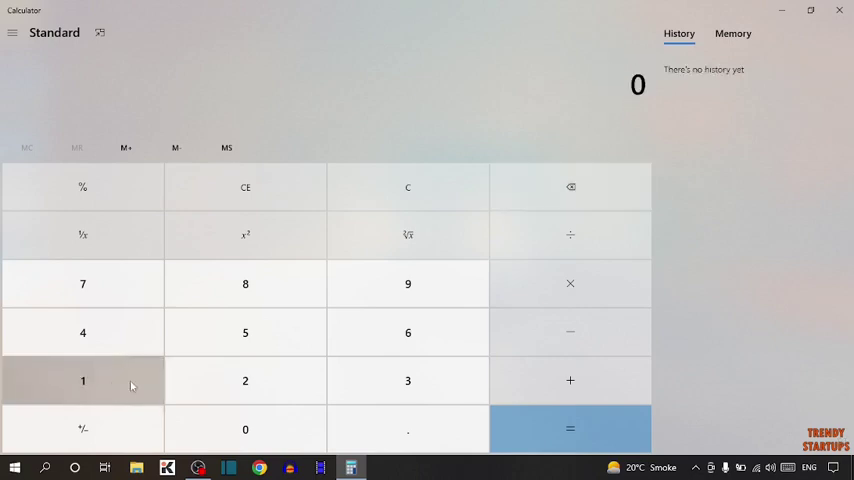
{"action": "left_click", "coordinate": [83, 380]}
{"action": "left_click", "coordinate": [245, 429]}
{"action": "left_click", "coordinate": [245, 332]}
{"action": "left_click", "coordinate": [570, 234]}
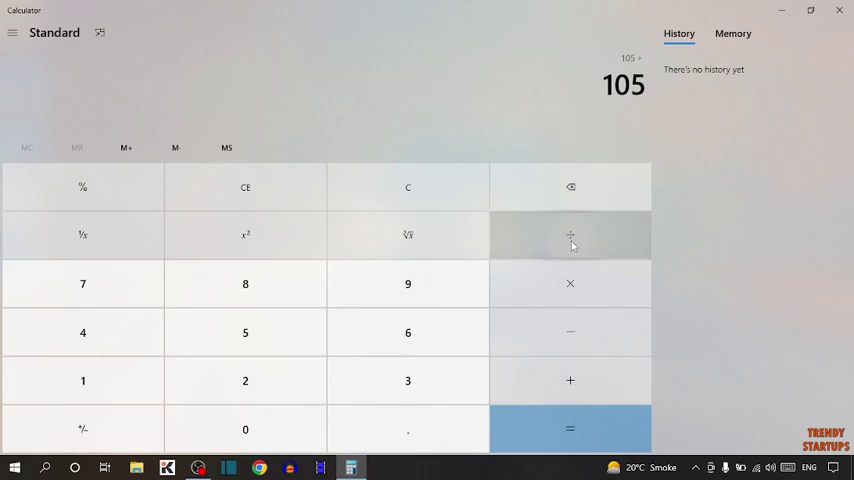
{"action": "left_click", "coordinate": [83, 380]}
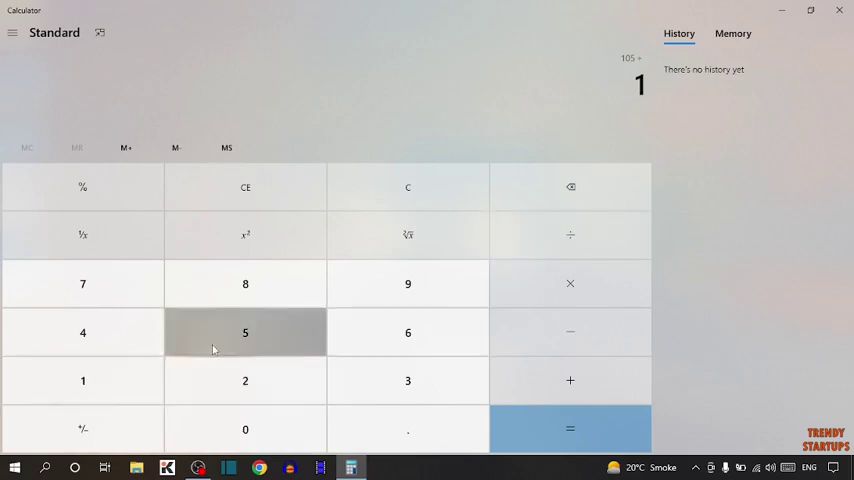
{"action": "left_click", "coordinate": [245, 332]}
{"action": "left_click", "coordinate": [245, 429]}
{"action": "left_click", "coordinate": [570, 284]}
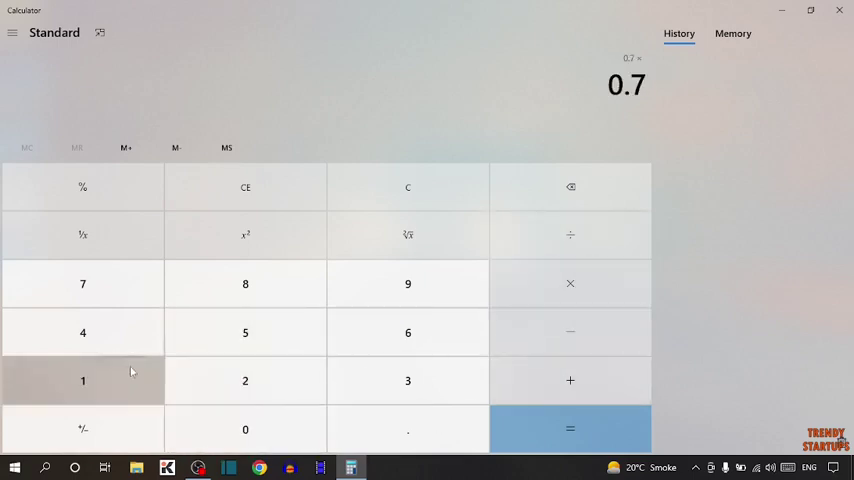
Multiply 0.7 by 100 to get the percentage 70.
{"action": "left_click", "coordinate": [83, 380]}
{"action": "left_click", "coordinate": [245, 429]}
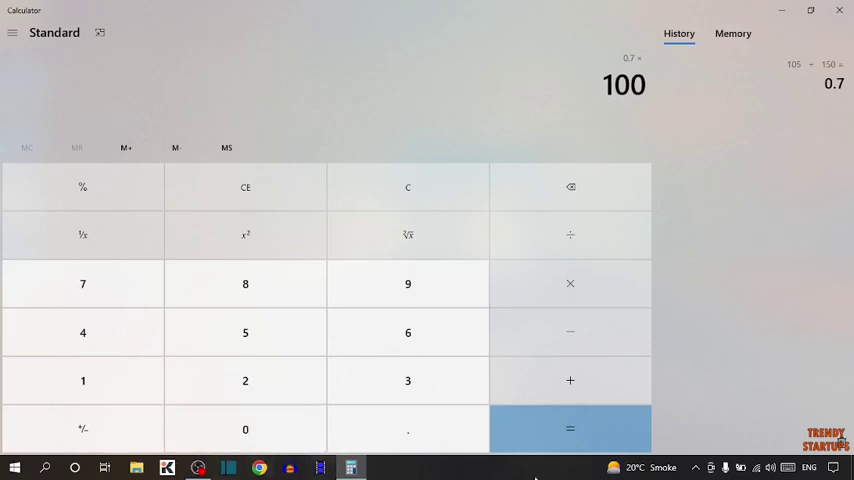
{"action": "left_click", "coordinate": [570, 429]}
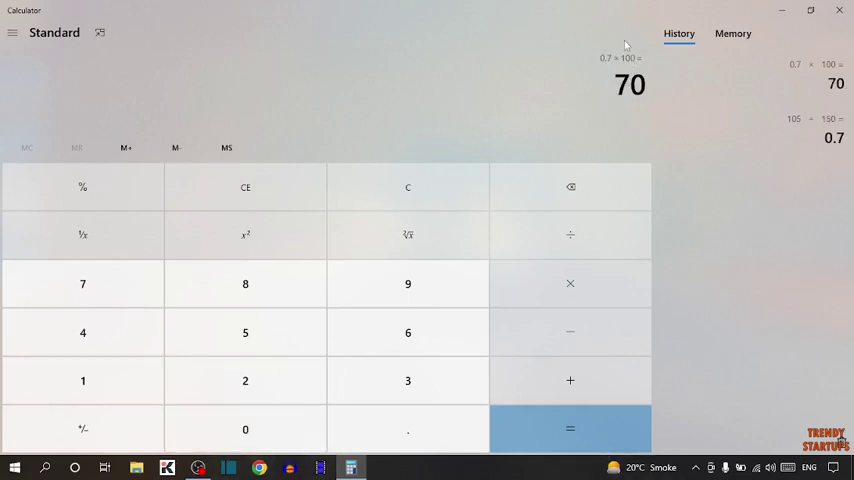
{"action": "left_click", "coordinate": [570, 187]}
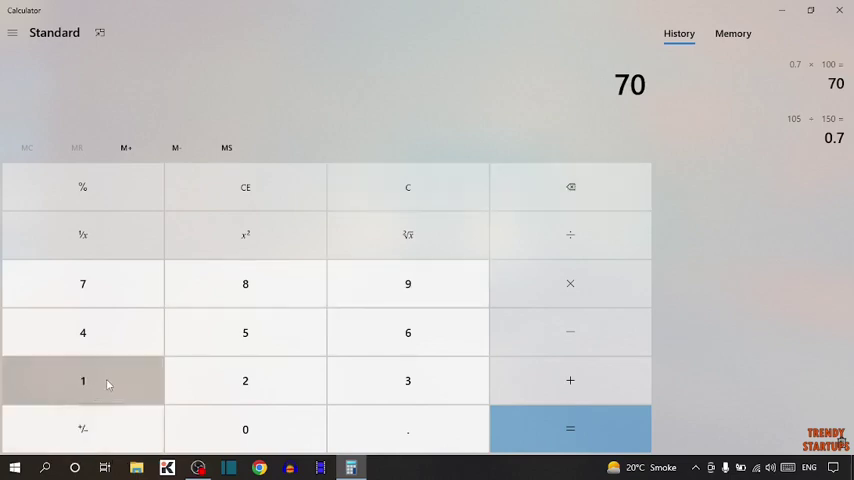
Clear the previous result and discard a mistaken 500 entry.
{"action": "key", "text": "Escape"}
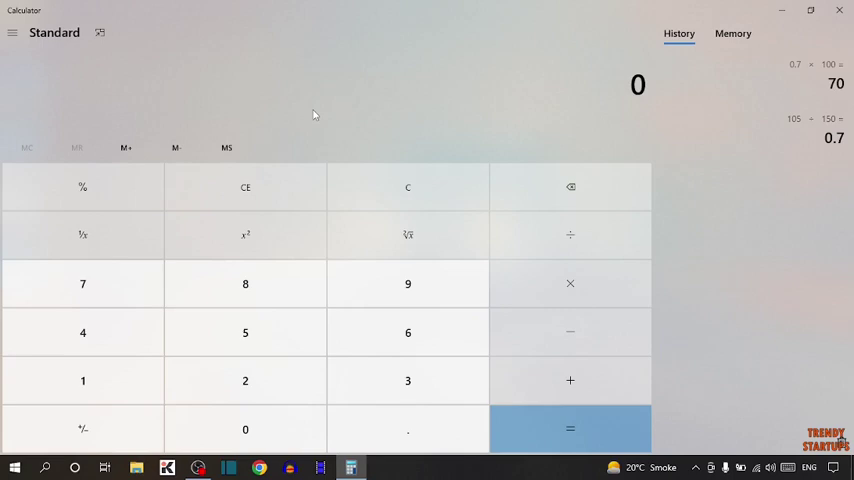
{"action": "left_click", "coordinate": [245, 332]}
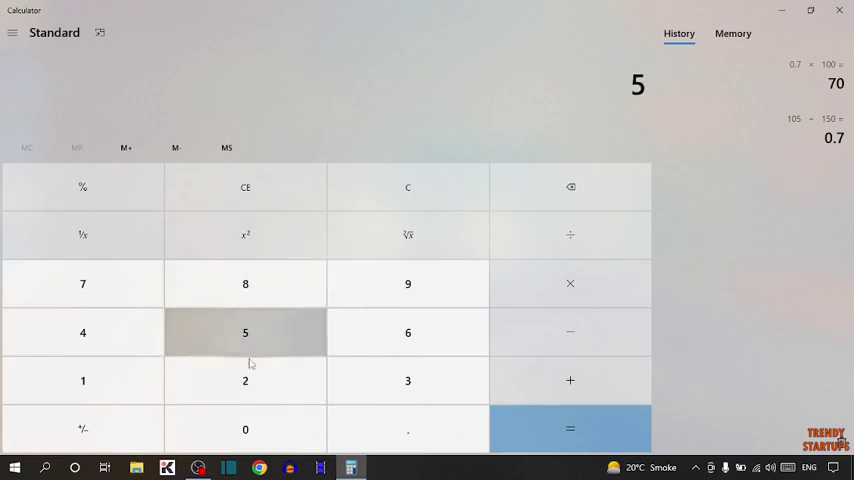
{"action": "double_click", "coordinate": [245, 429]}
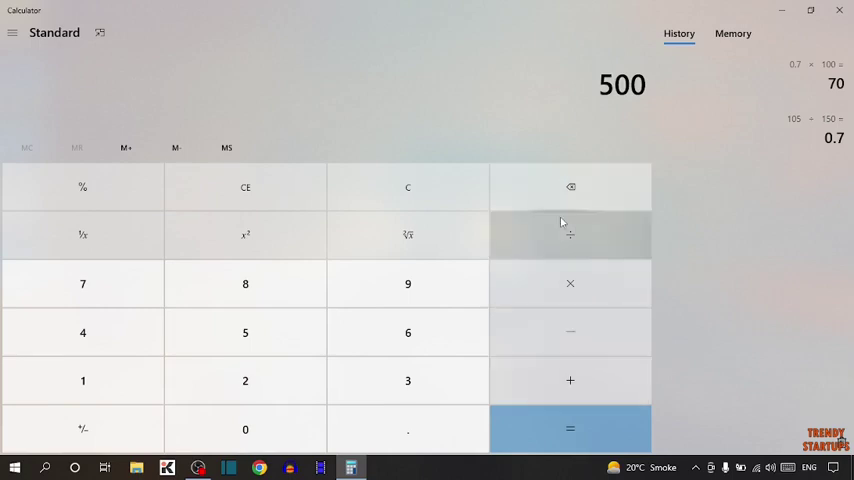
{"action": "left_click", "coordinate": [407, 187]}
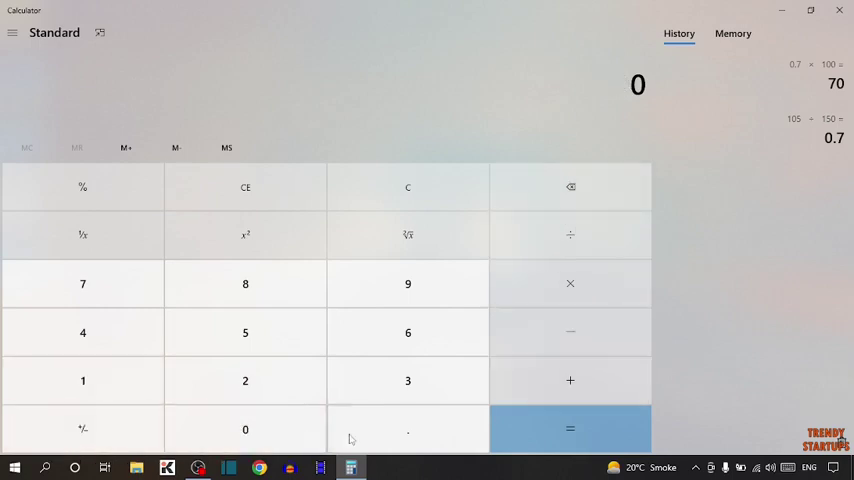
Enter 19 ÷ 500 for the obtained and total marks.
{"action": "left_click", "coordinate": [120, 386]}
{"action": "left_click", "coordinate": [408, 286]}
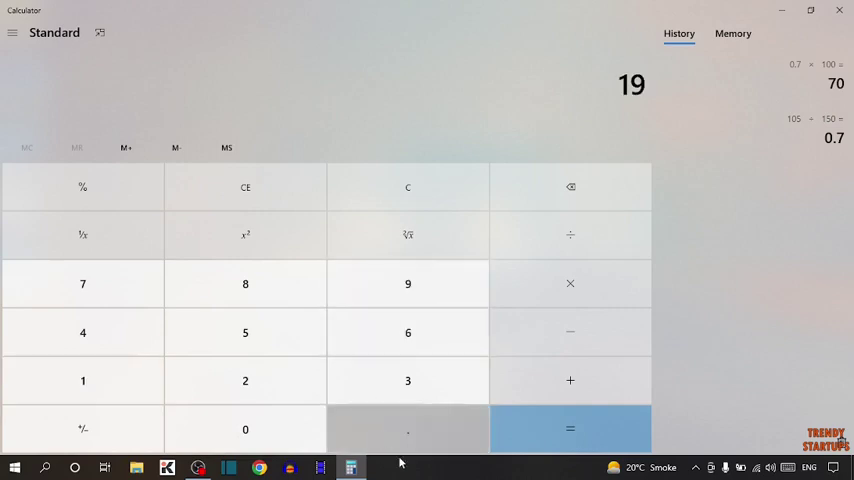
{"action": "left_click", "coordinate": [570, 283]}
{"action": "left_click", "coordinate": [245, 332]}
{"action": "left_click", "coordinate": [245, 429]}
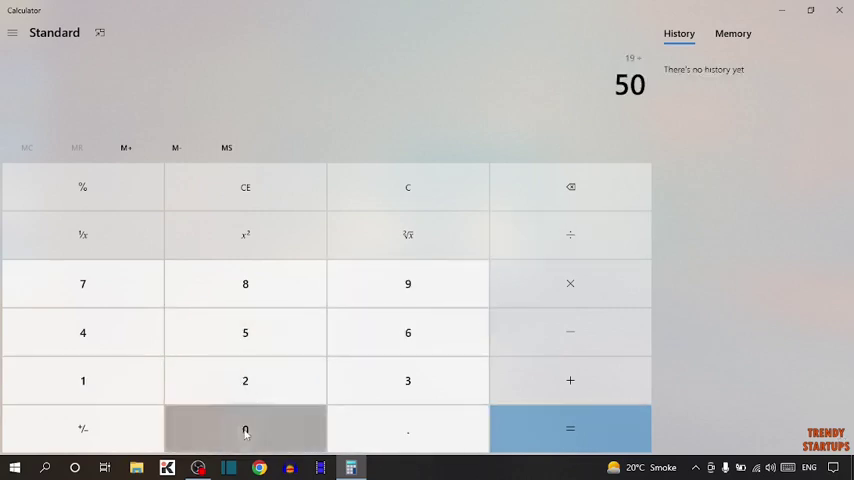
Multiply the 0.038 result by 100 to get 3.8.
{"action": "left_click", "coordinate": [570, 283]}
{"action": "left_click", "coordinate": [83, 380]}
{"action": "type", "text": "100"}
{"action": "left_click", "coordinate": [245, 429]}
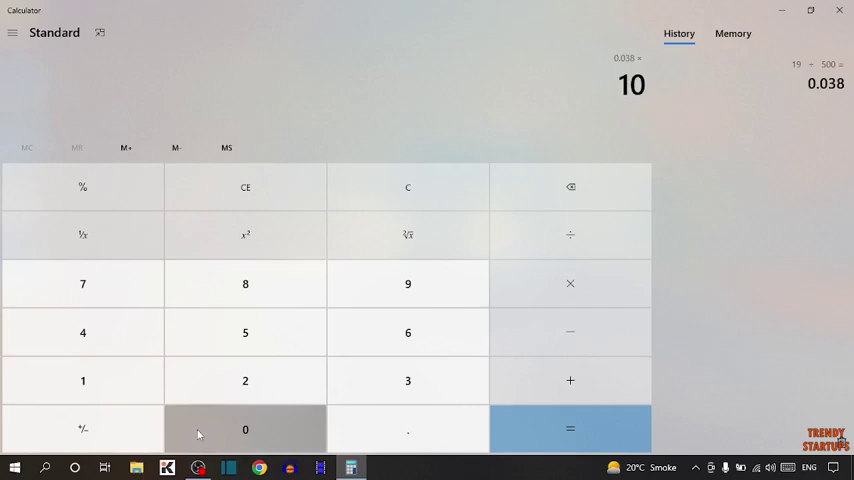
{"action": "left_click", "coordinate": [570, 428]}
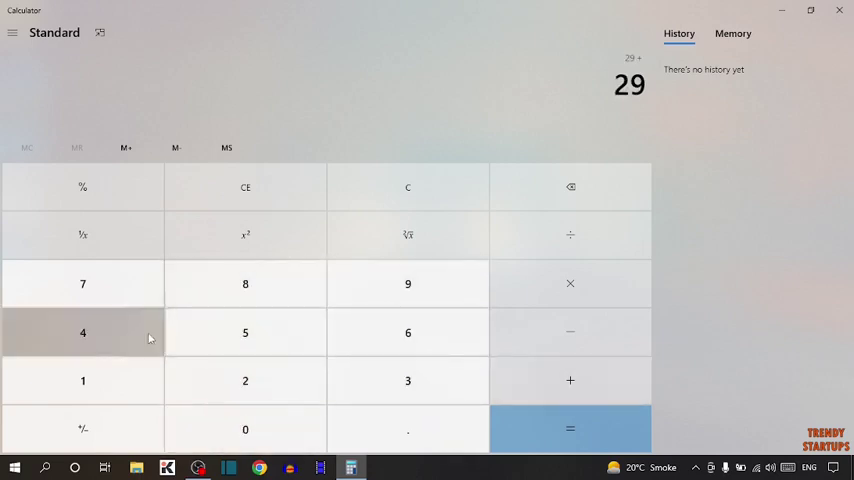
Add 38 (running total 112) and then 28 to reach 140.
{"action": "left_click", "coordinate": [407, 380]}
{"action": "key", "text": "8"}
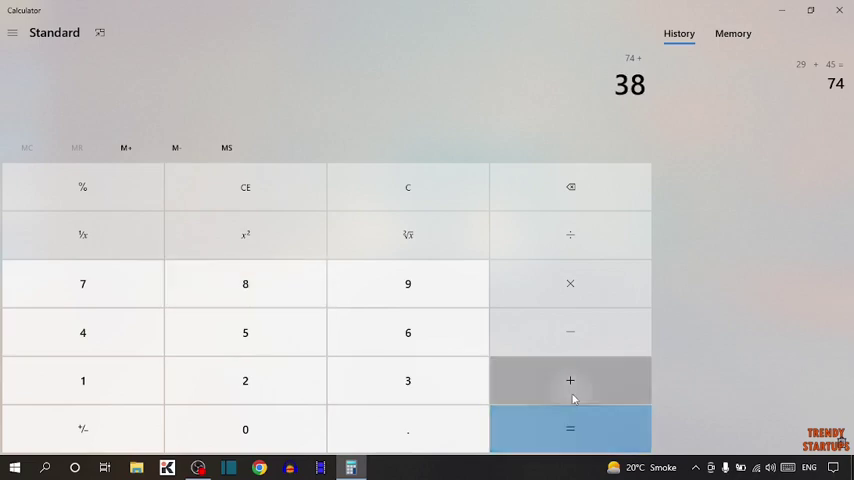
{"action": "left_click", "coordinate": [570, 380]}
{"action": "left_click", "coordinate": [245, 380]}
{"action": "left_click", "coordinate": [245, 284]}
{"action": "left_click", "coordinate": [570, 380]}
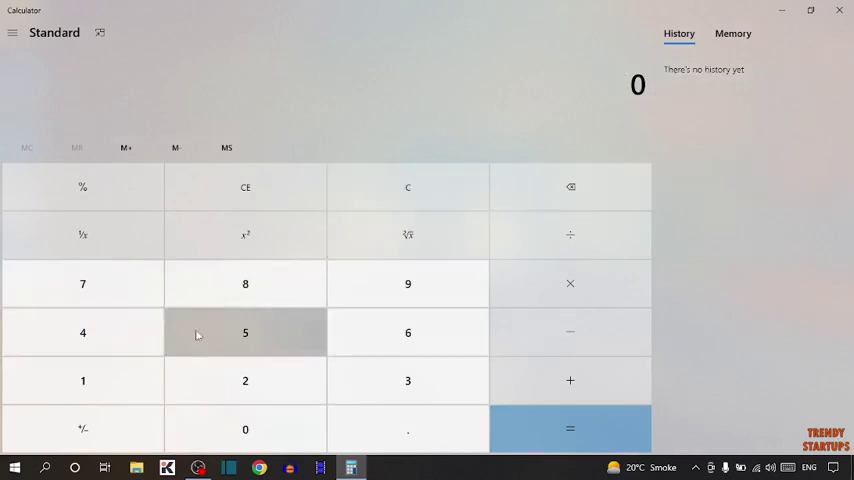
Divide the obtained marks 140 by the total 200, giving 0.7.
{"action": "left_click", "coordinate": [95, 380]}
{"action": "left_click", "coordinate": [90, 333]}
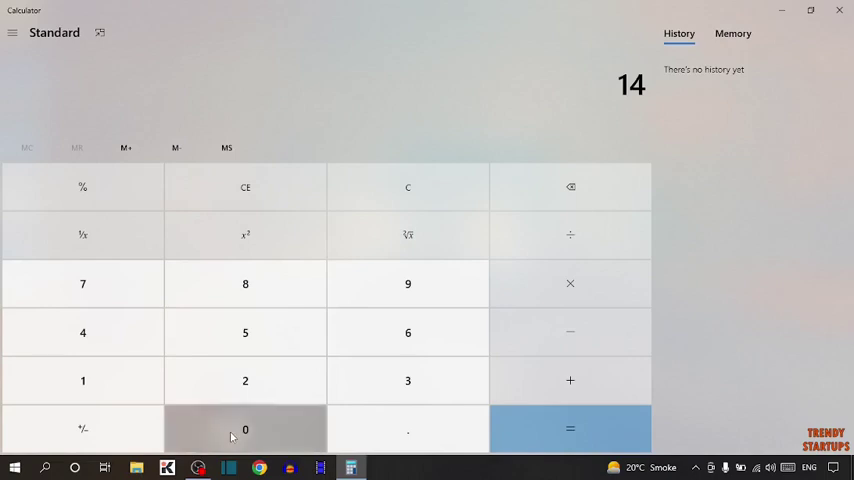
{"action": "left_click", "coordinate": [245, 429]}
{"action": "left_click", "coordinate": [570, 234]}
{"action": "left_click", "coordinate": [245, 380]}
{"action": "left_click", "coordinate": [245, 429]}
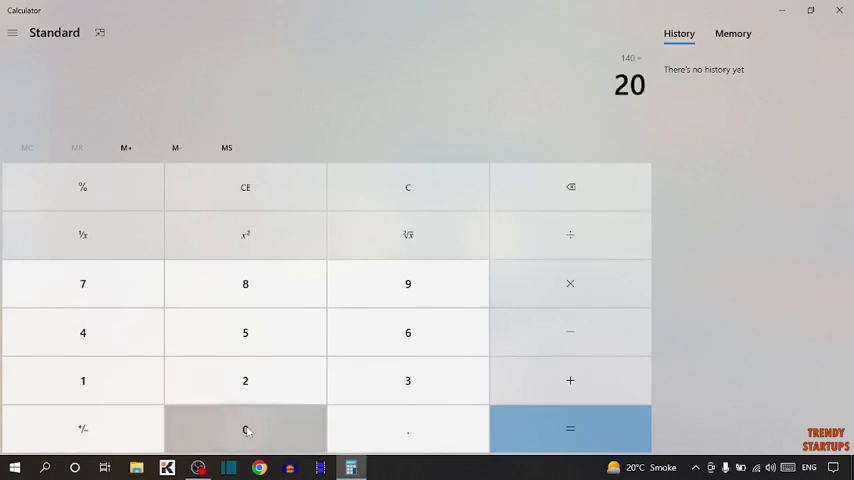
{"action": "left_click", "coordinate": [570, 283]}
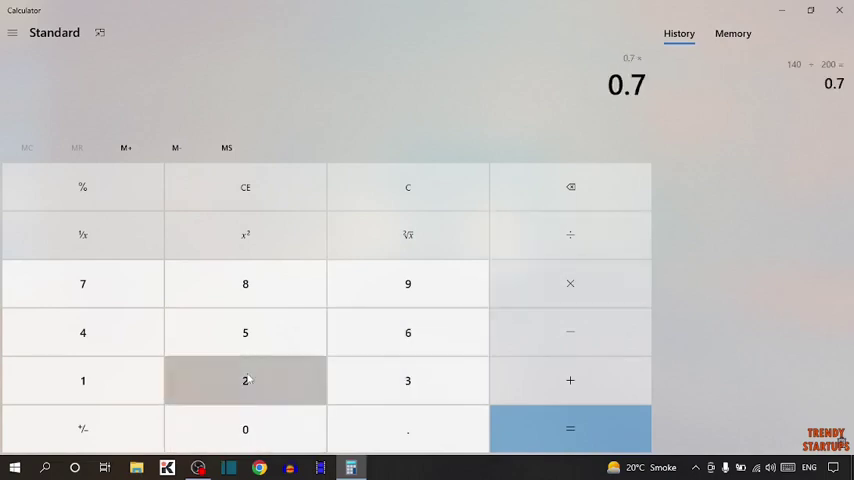
Multiply 0.7 by 100 to get the percentage 70.
{"action": "left_click", "coordinate": [140, 383]}
{"action": "left_click", "coordinate": [225, 430]}
{"action": "left_click", "coordinate": [225, 430]}
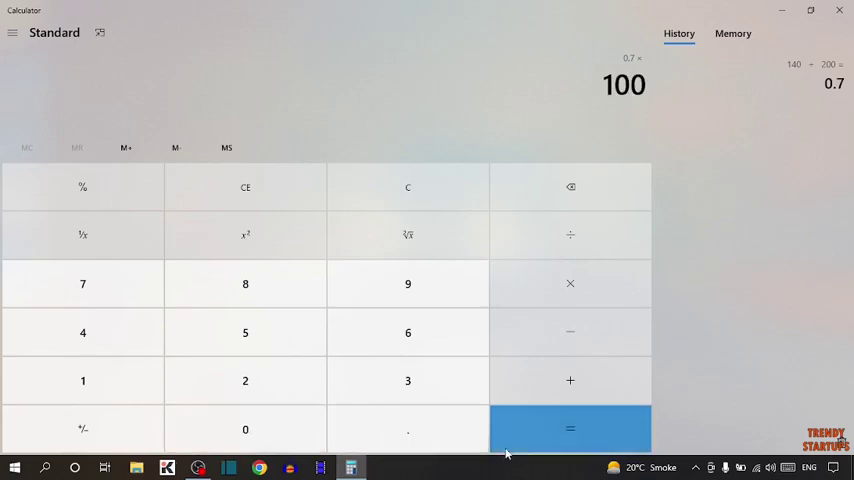
{"action": "key", "text": "Return"}
Close the Calculator window with Alt+F4.
{"action": "key", "text": "alt+F4"}
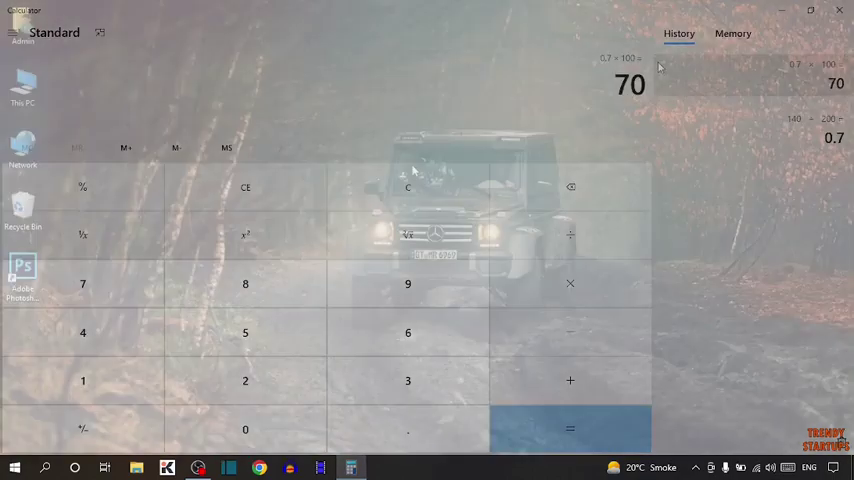